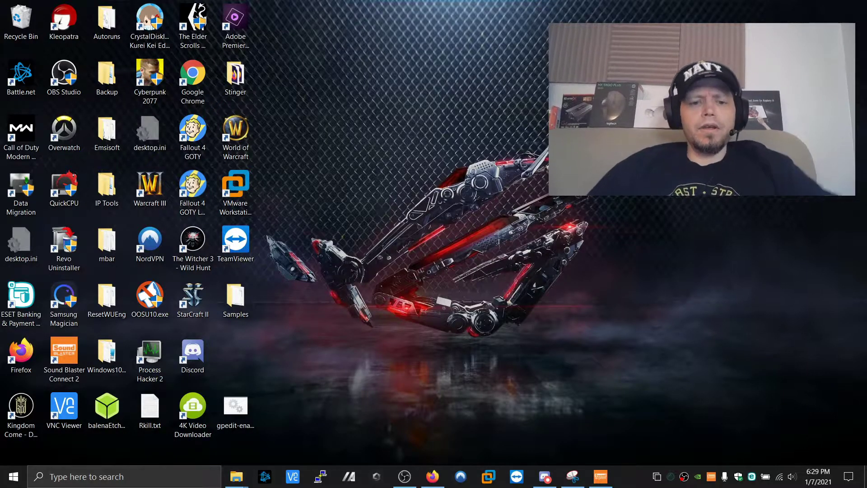
# Step: Run gpedit-enabler.bat as administrator so DISM begins adding the Group Policy packages
pyautogui.click(248, 411)
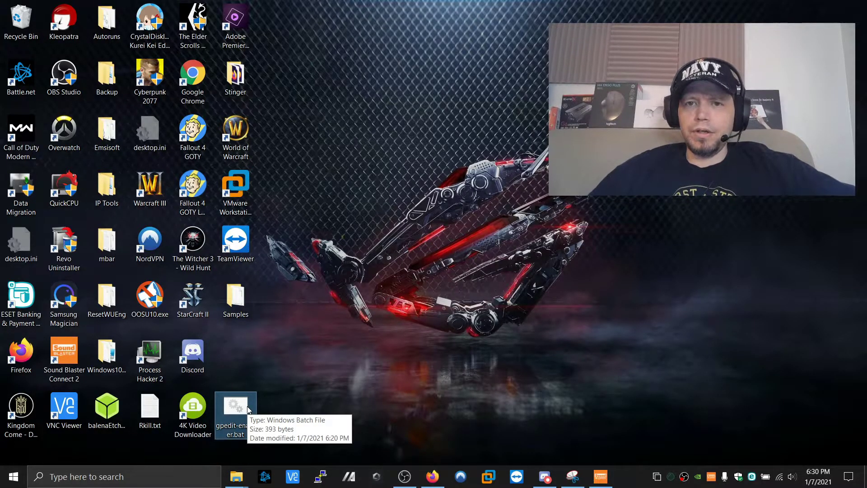
pyautogui.rightClick(248, 410)
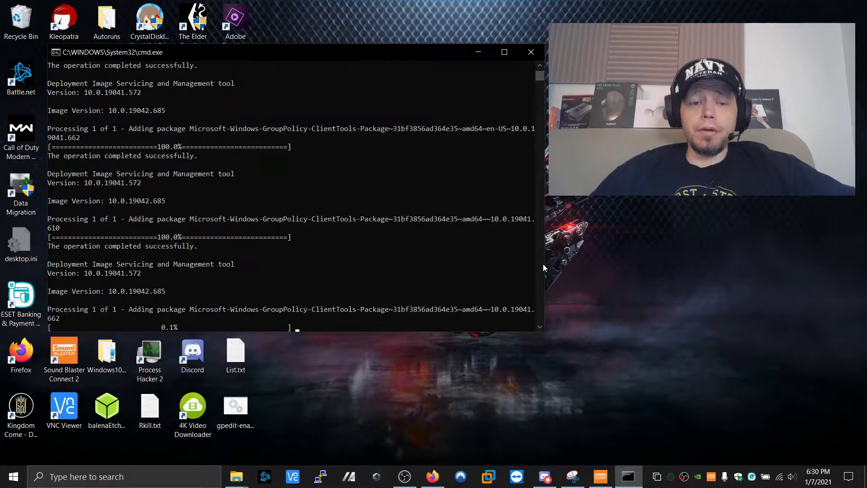
# Step: Wait for the ClientExtensions and ClientTools packages to reach 100% and show 'Press any key to continue'
pyautogui.click(293, 220)
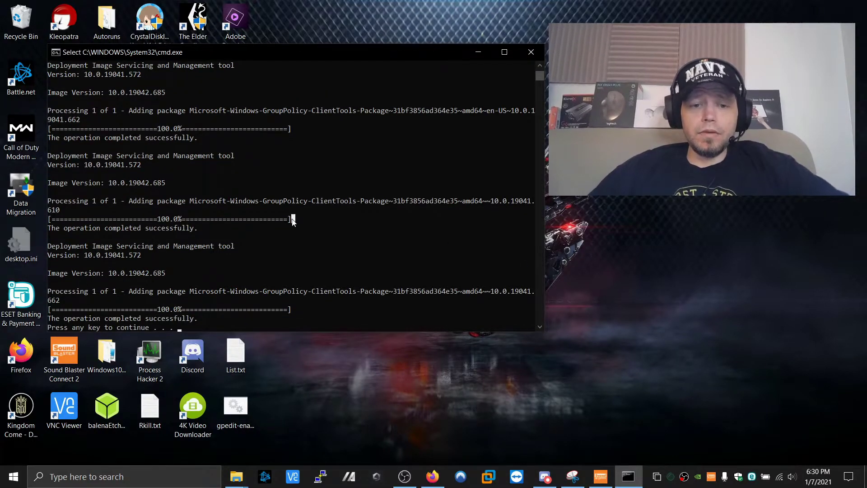
# Step: Close the finished script window and launch gpedit.msc from the Run box
pyautogui.press('Return')
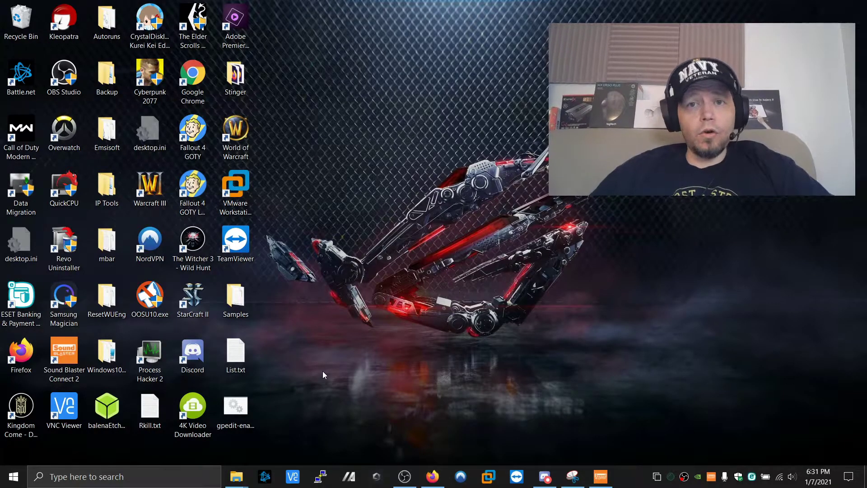
pyautogui.press('super+r')
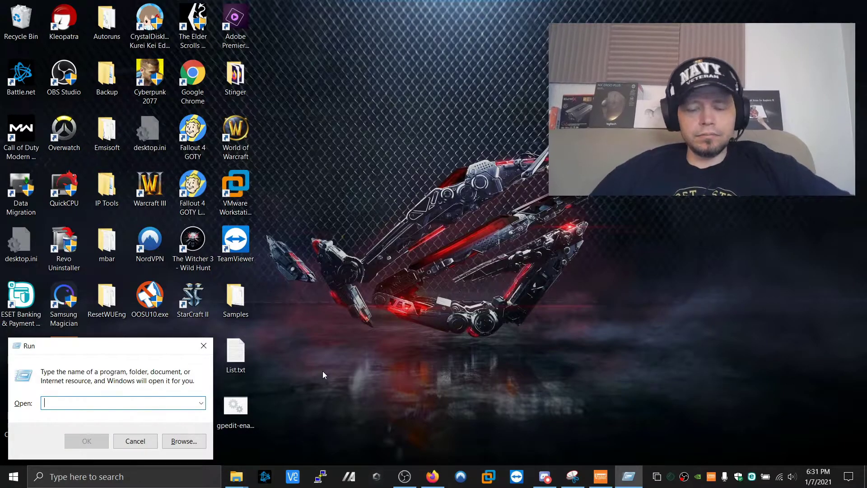
pyautogui.write('gpe')
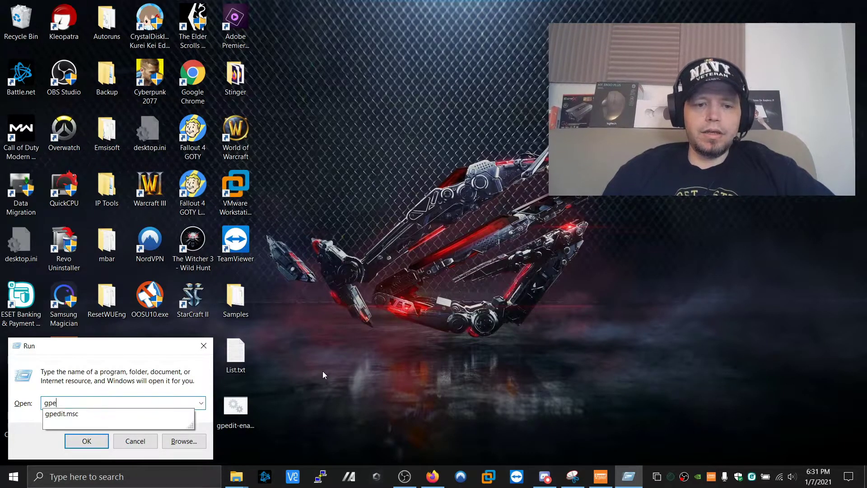
pyautogui.write('dit')
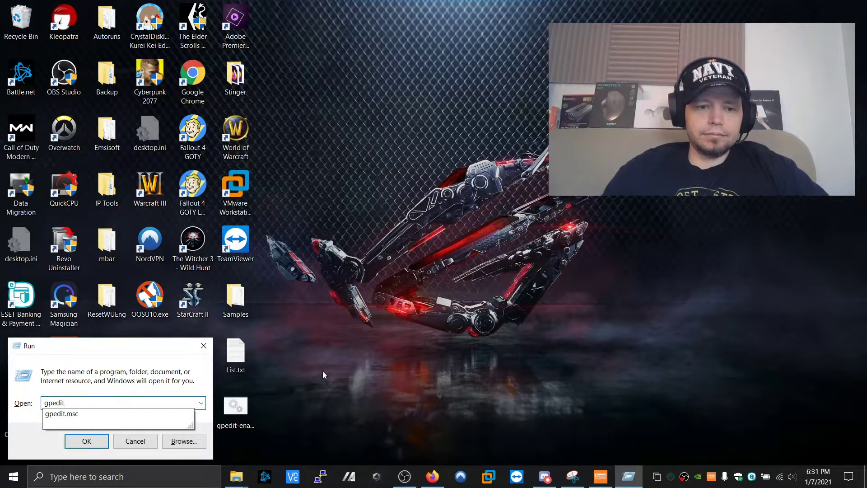
pyautogui.write('.ma')
pyautogui.press('BackSpace')
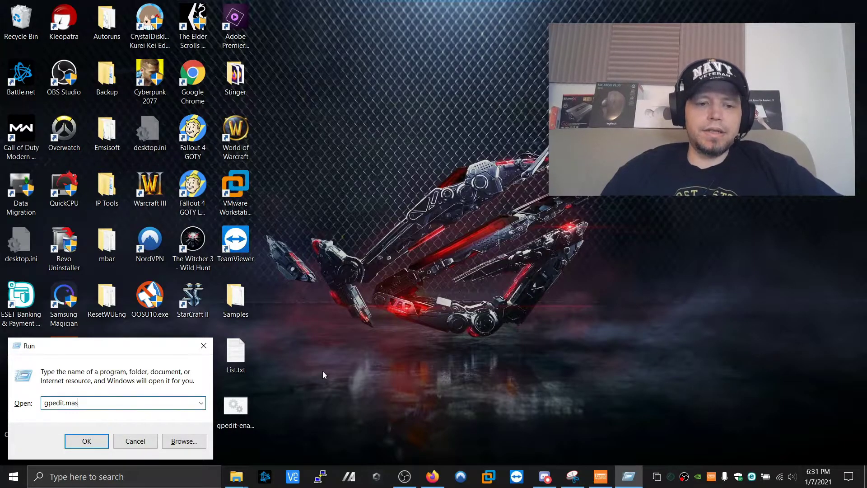
pyautogui.write('sc')
pyautogui.press('Return')
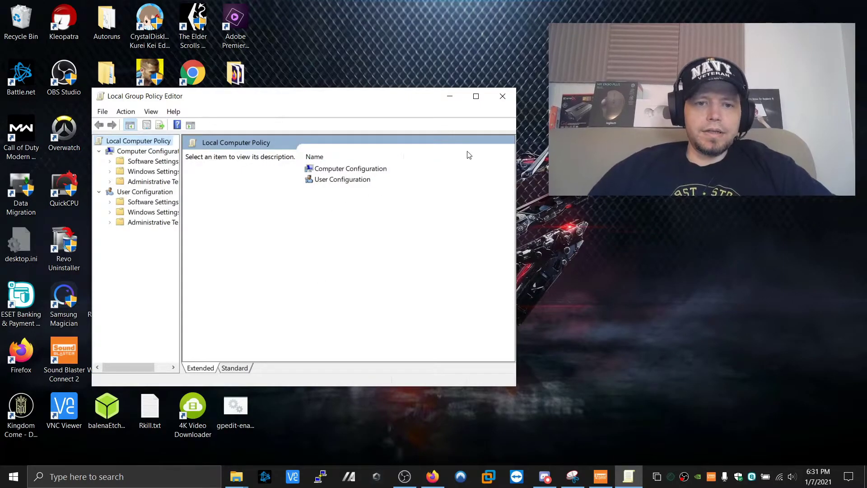
# Step: Maximize the editor, widen the tree pane, and open Windows Components > OneDrive under Administrative Templates
pyautogui.click(475, 96)
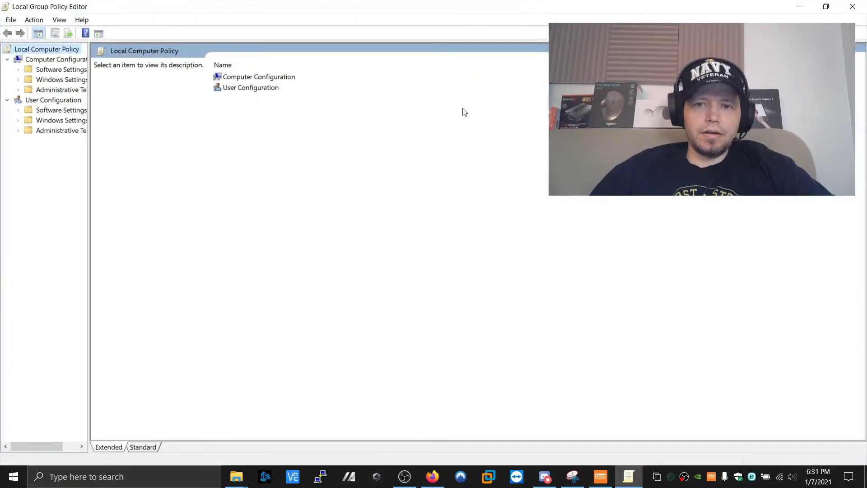
pyautogui.moveTo(89, 92); pyautogui.dragTo(194, 96)
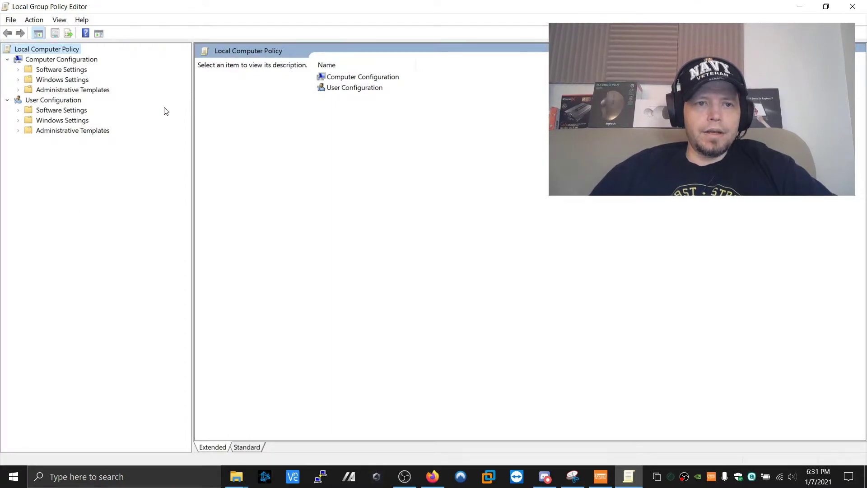
pyautogui.click(18, 90)
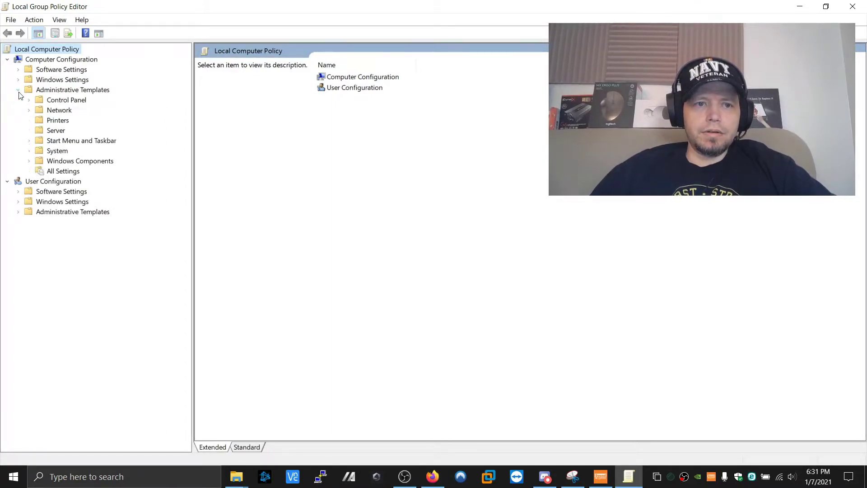
pyautogui.click(29, 161)
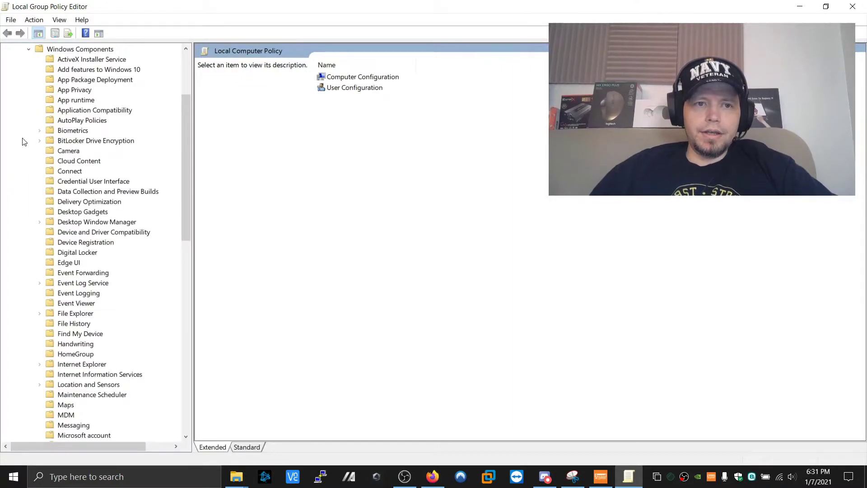
pyautogui.scroll(-5, 63, 187)
pyautogui.scroll(-4, 63, 187)
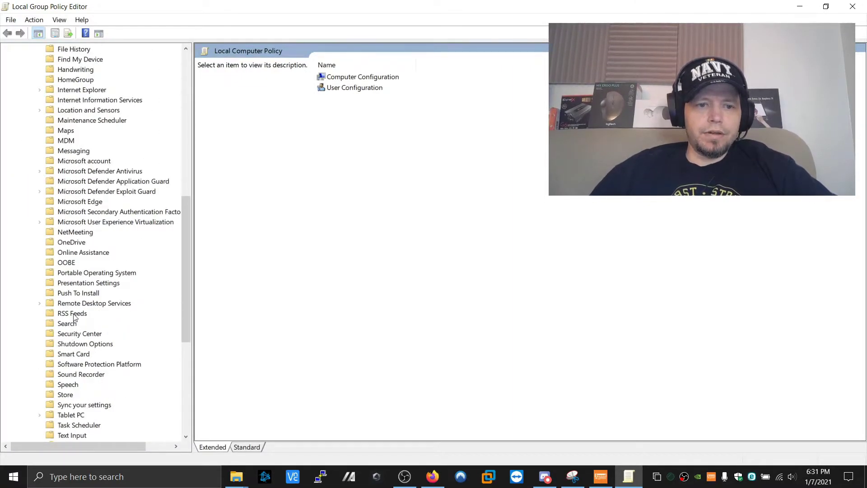
pyautogui.click(69, 243)
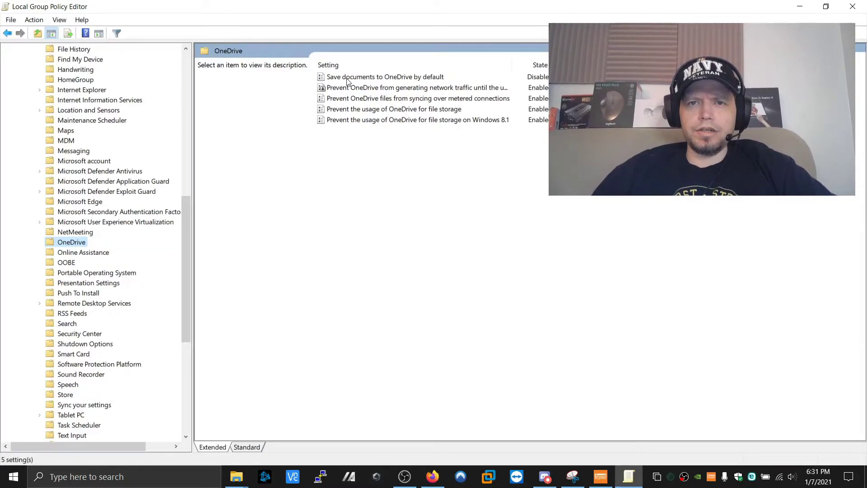
pyautogui.scroll(13, 53, 204)
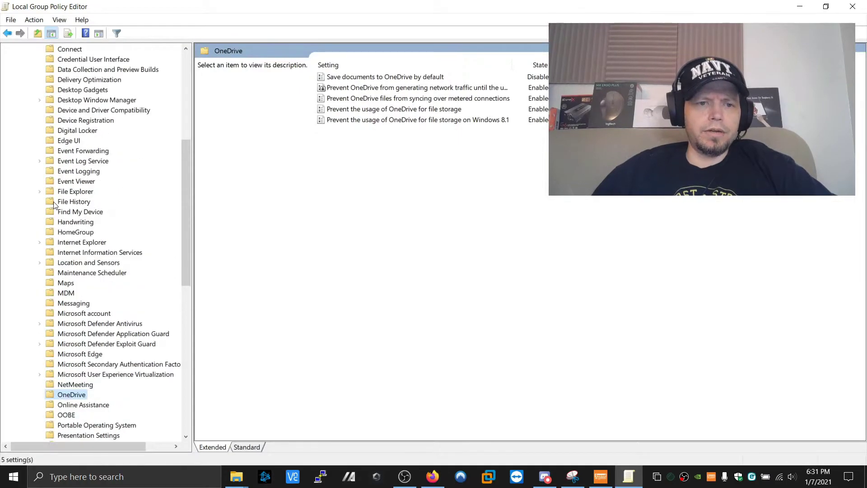
# Step: Open Windows Settings > Security Settings > Local Policies > Security Options under Computer Configuration
pyautogui.click(28, 161)
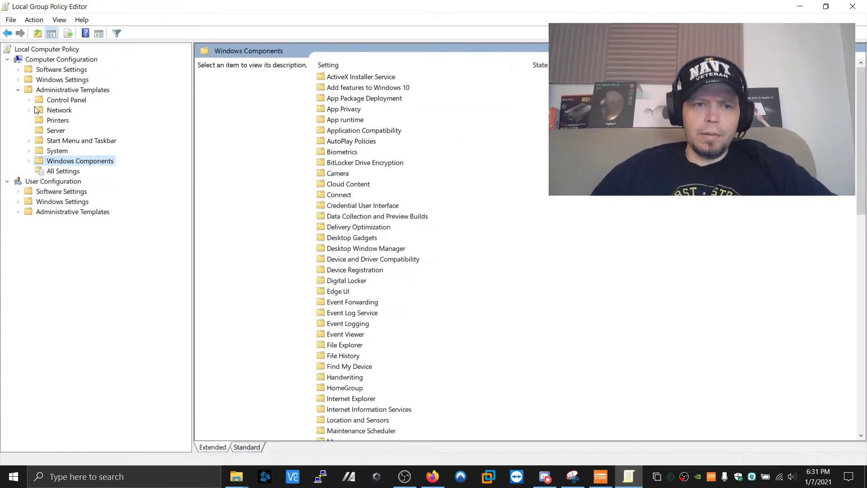
pyautogui.click(34, 61)
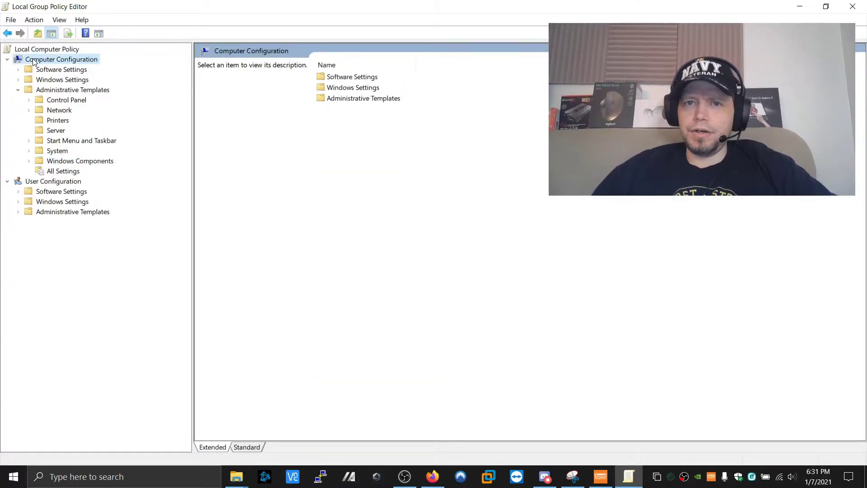
pyautogui.doubleClick(343, 88)
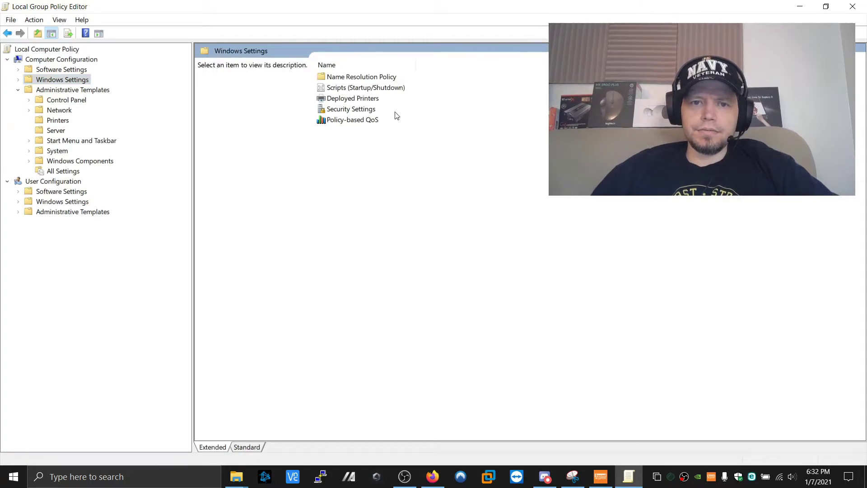
pyautogui.doubleClick(349, 110)
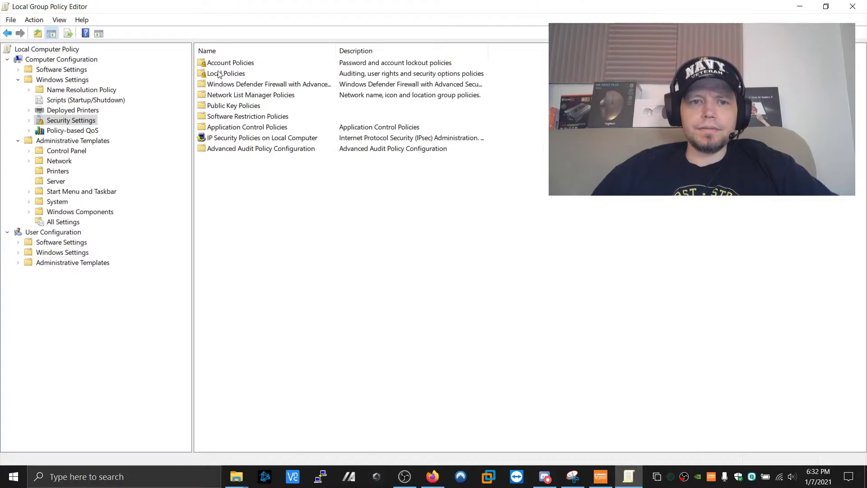
pyautogui.doubleClick(228, 75)
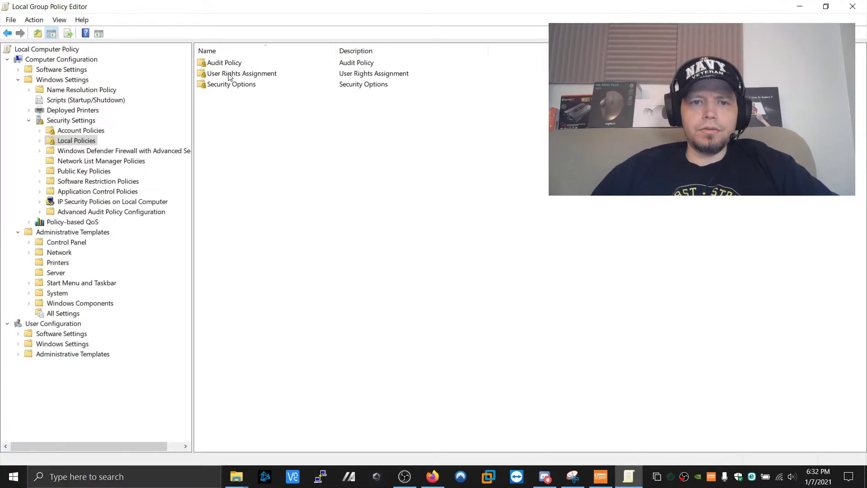
pyautogui.click(230, 86)
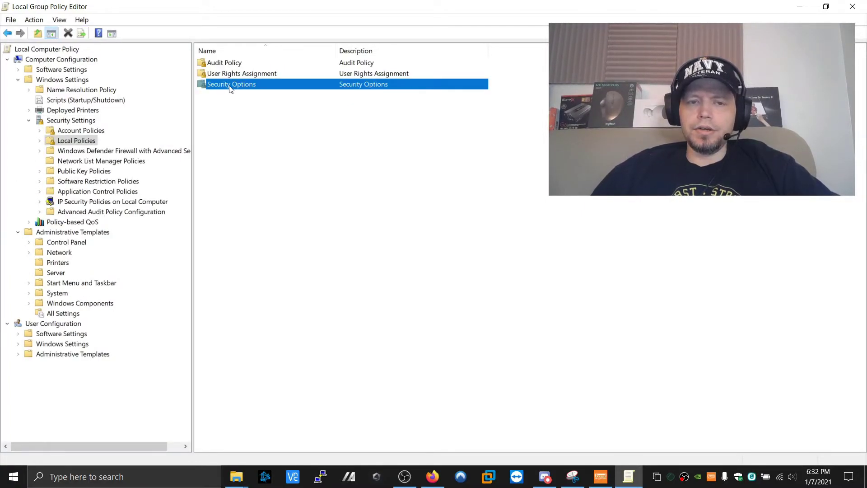
pyautogui.doubleClick(230, 87)
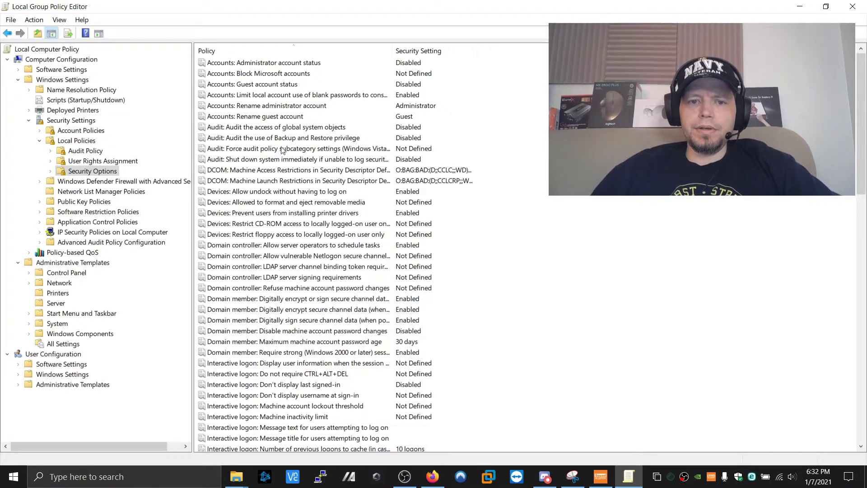
# Step: Select the 'Domain controller: Allow server operators to schedule tasks' policy in the list
pyautogui.scroll(-2, 273, 253)
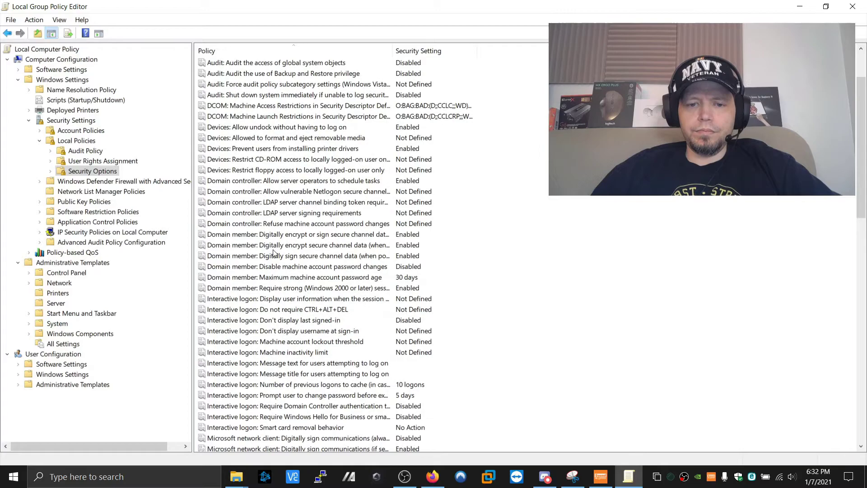
pyautogui.scroll(-2, 274, 253)
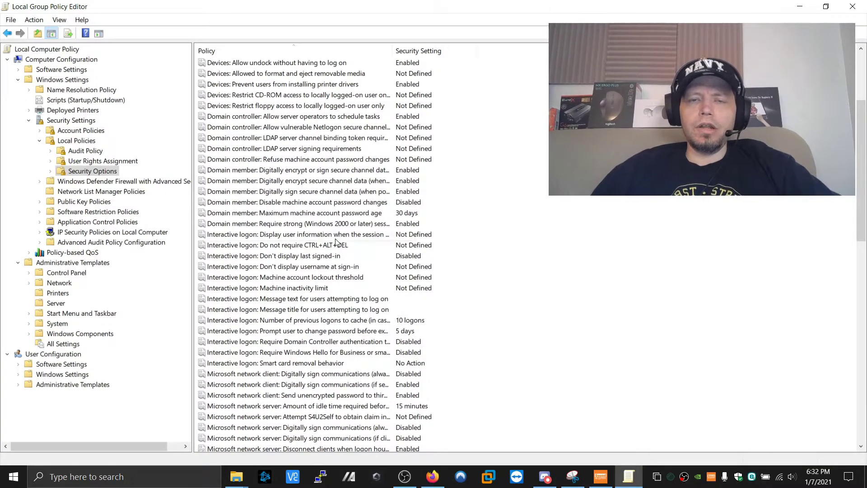
pyautogui.scroll(-2, 336, 243)
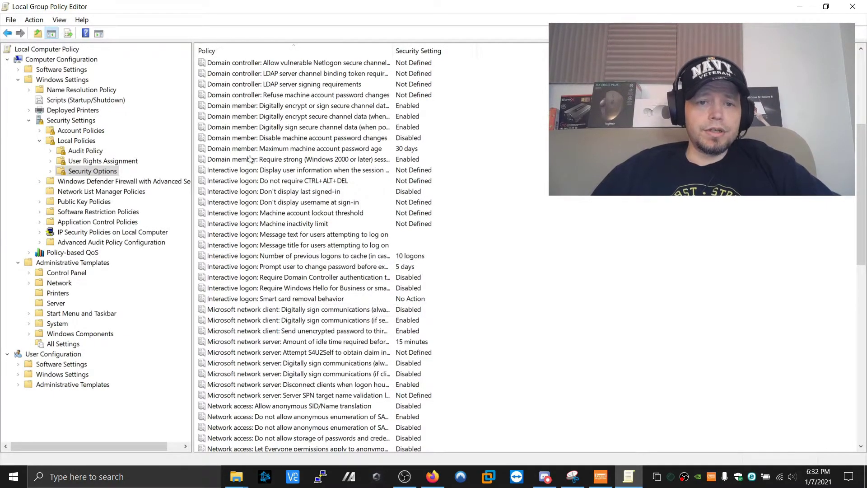
pyautogui.scroll(3, 251, 139)
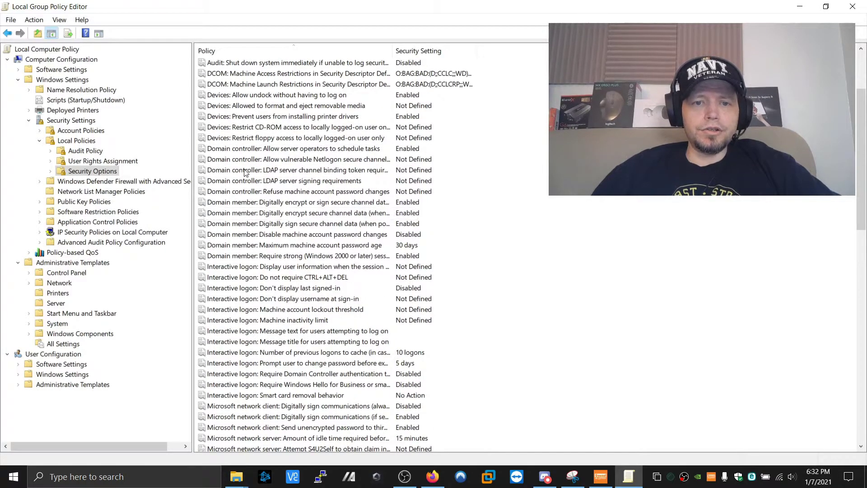
pyautogui.click(245, 151)
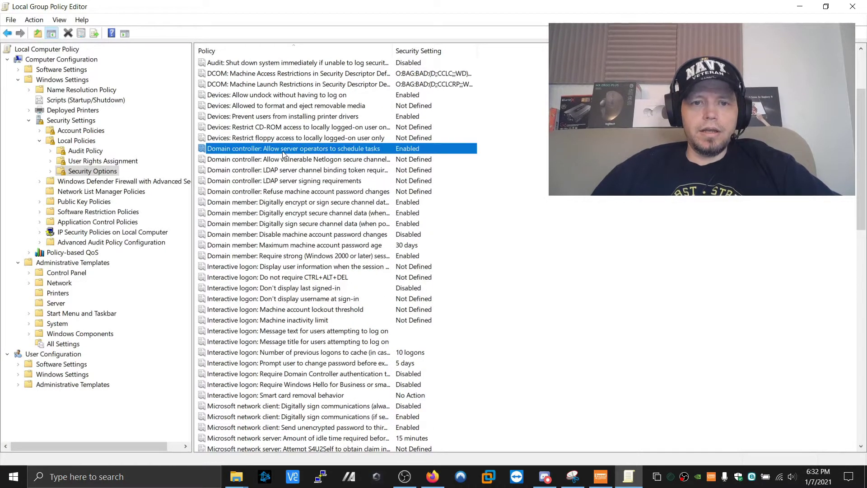
# Step: Widen the Policy column, then set the server operators scheduling policy to Disabled and apply
pyautogui.doubleClick(392, 50)
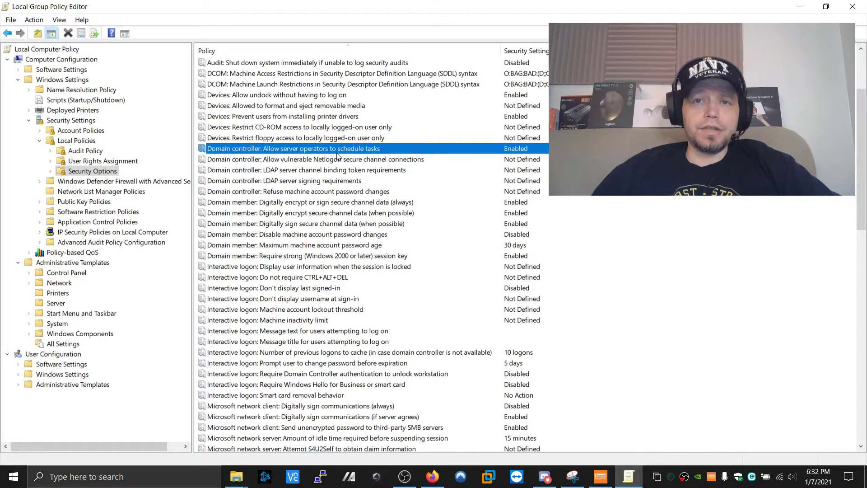
pyautogui.doubleClick(306, 152)
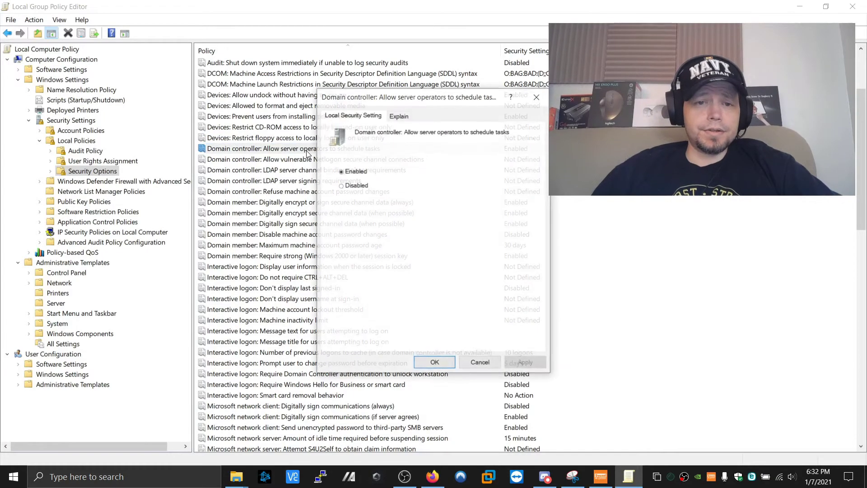
pyautogui.click(341, 186)
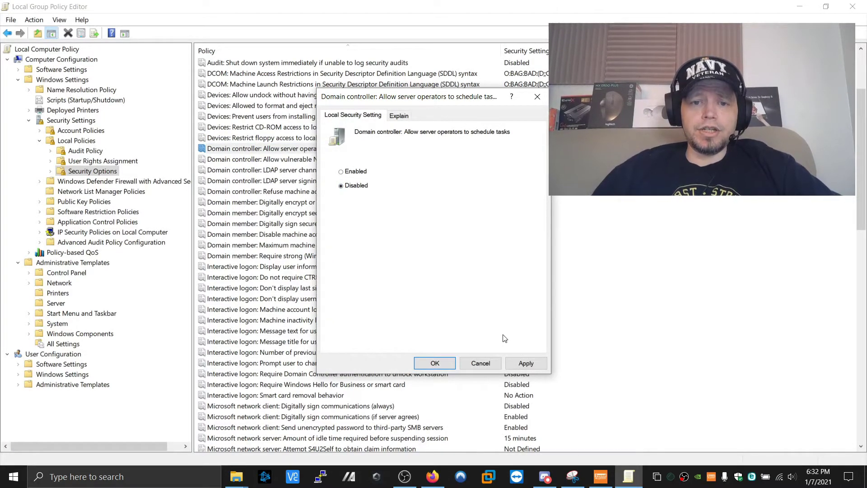
pyautogui.click(526, 364)
pyautogui.click(427, 366)
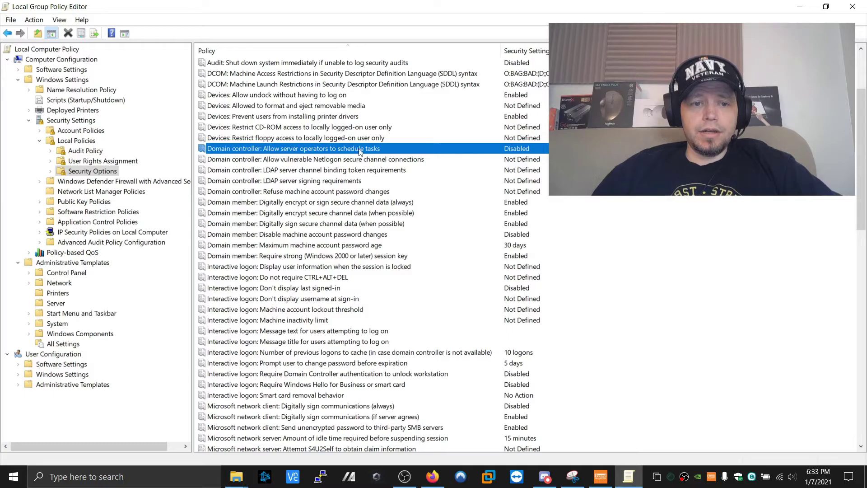
# Step: Close the Local Group Policy Editor window
pyautogui.click(852, 7)
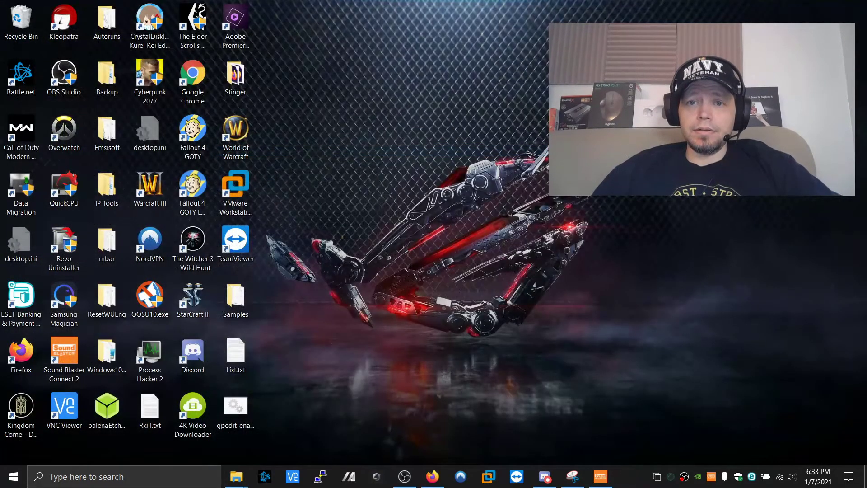